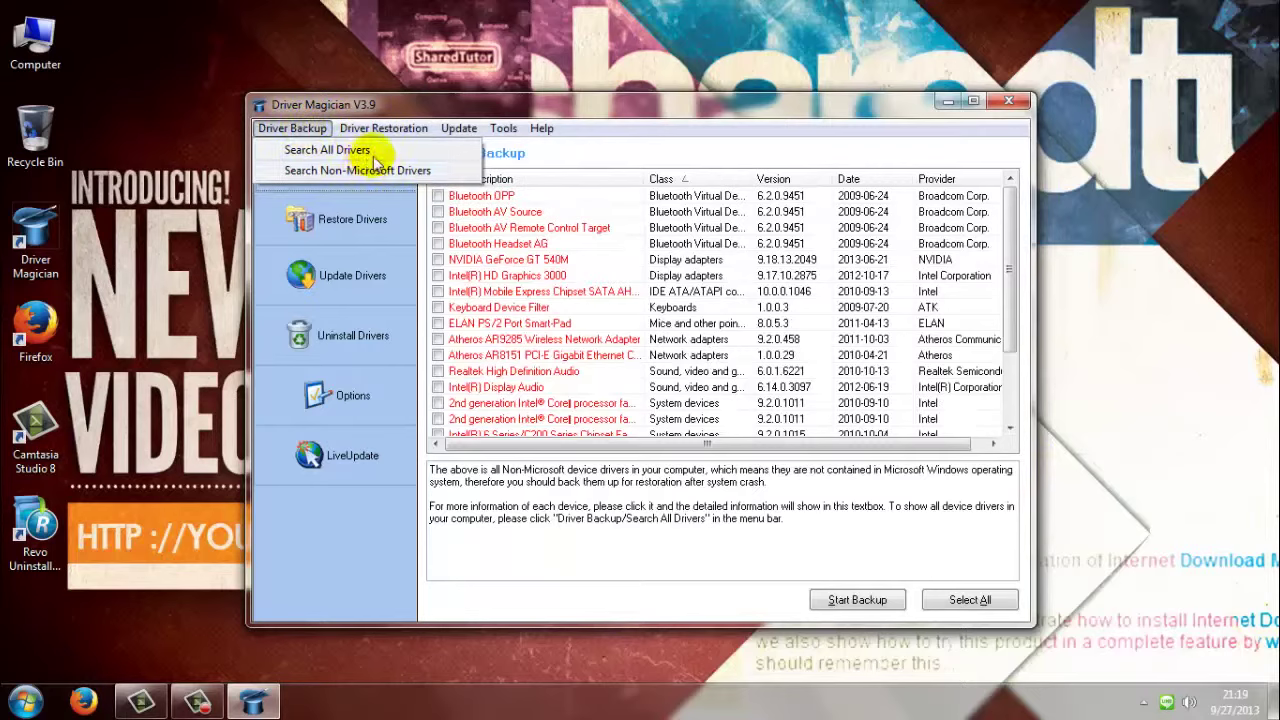
View the NVIDIA GeForce GT 540M driver's details, narrow the description column, and select all listed drivers for backup
left_click(627, 261)
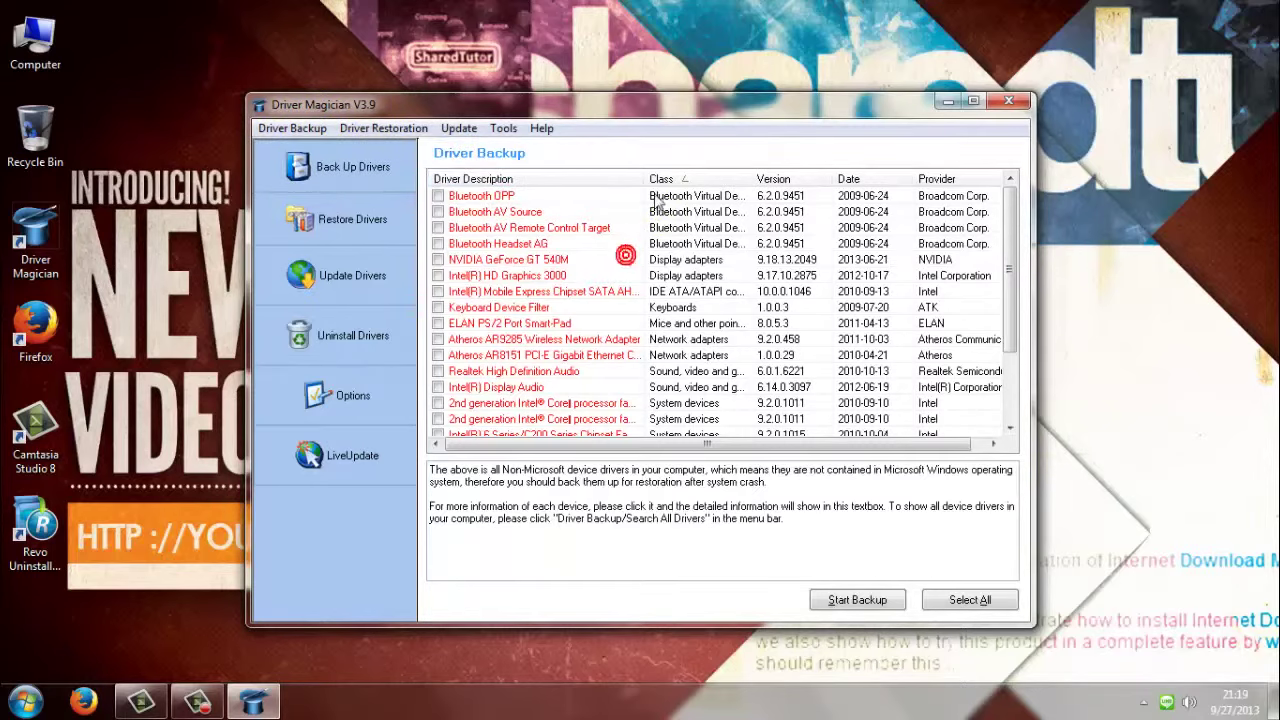
left_click(624, 259)
mouse_move(645, 178)
left_mouse_down()
mouse_move(608, 178)
mouse_move(624, 178)
left_mouse_up()
scroll(741, 296, "down", 2)
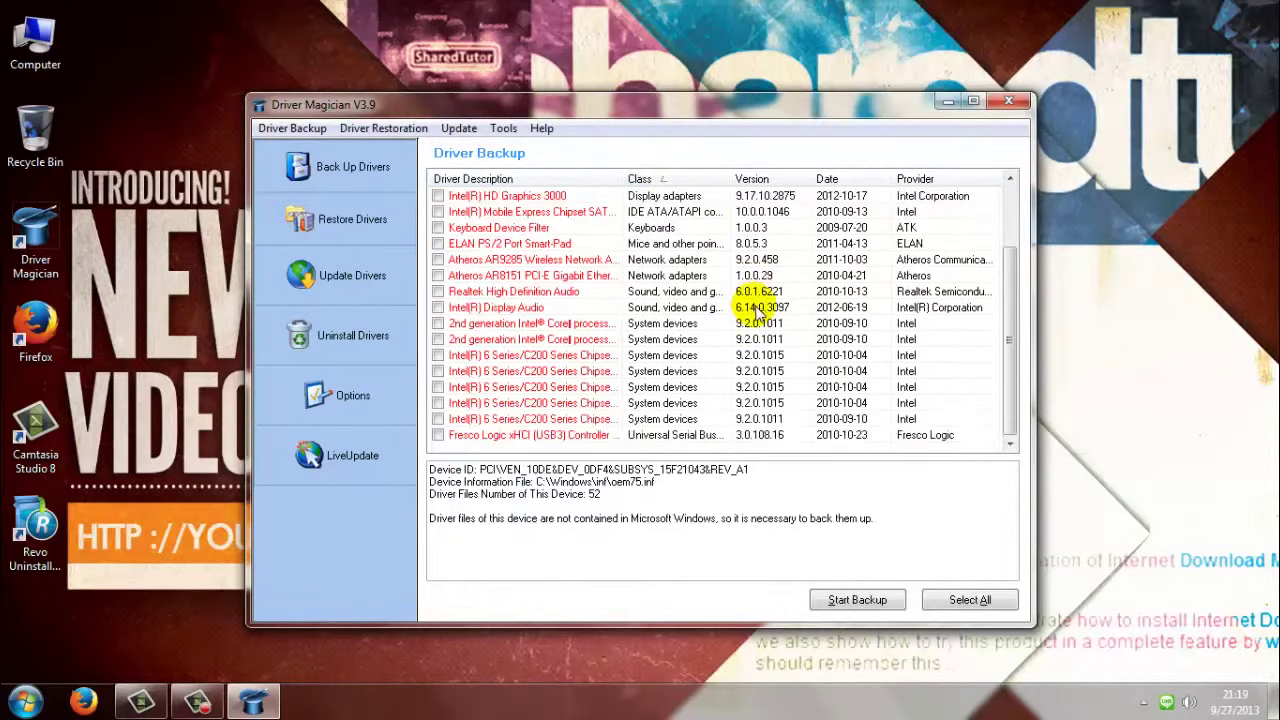
left_click(964, 608)
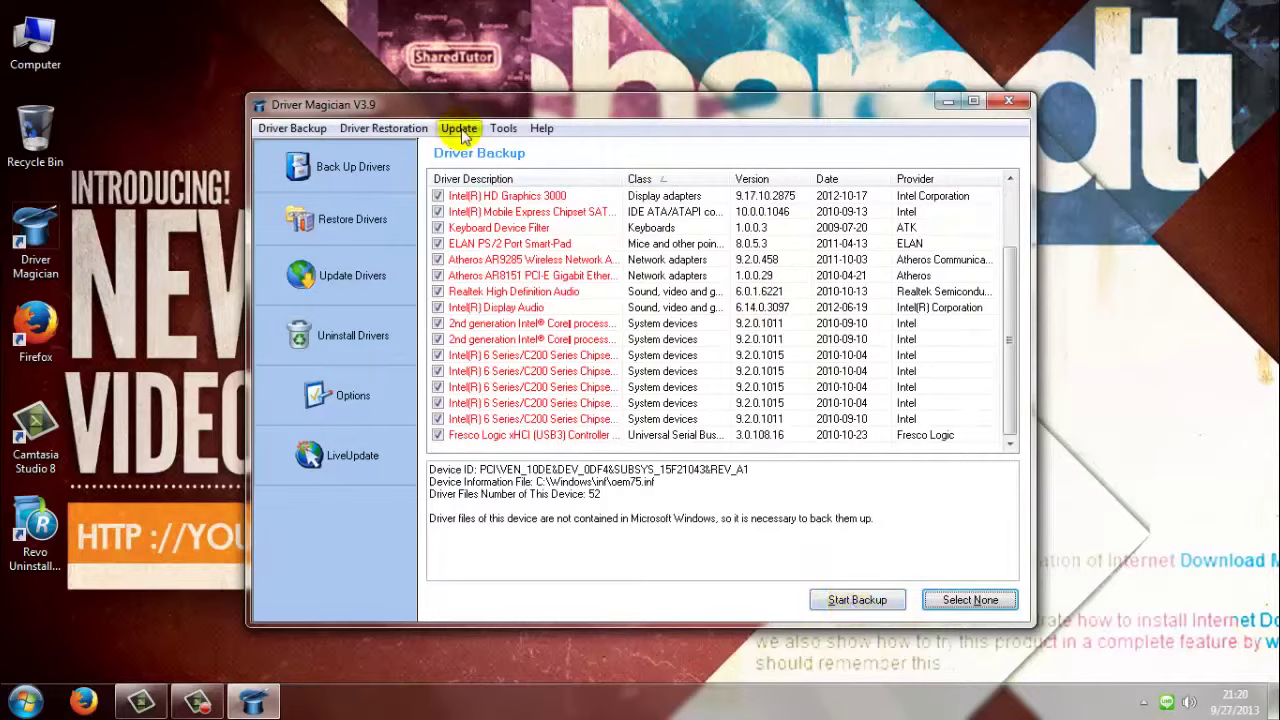
Review the backup formats and restoration settings in the options, and set drivers to be backed up to folders
left_click(503, 129)
left_click(506, 150)
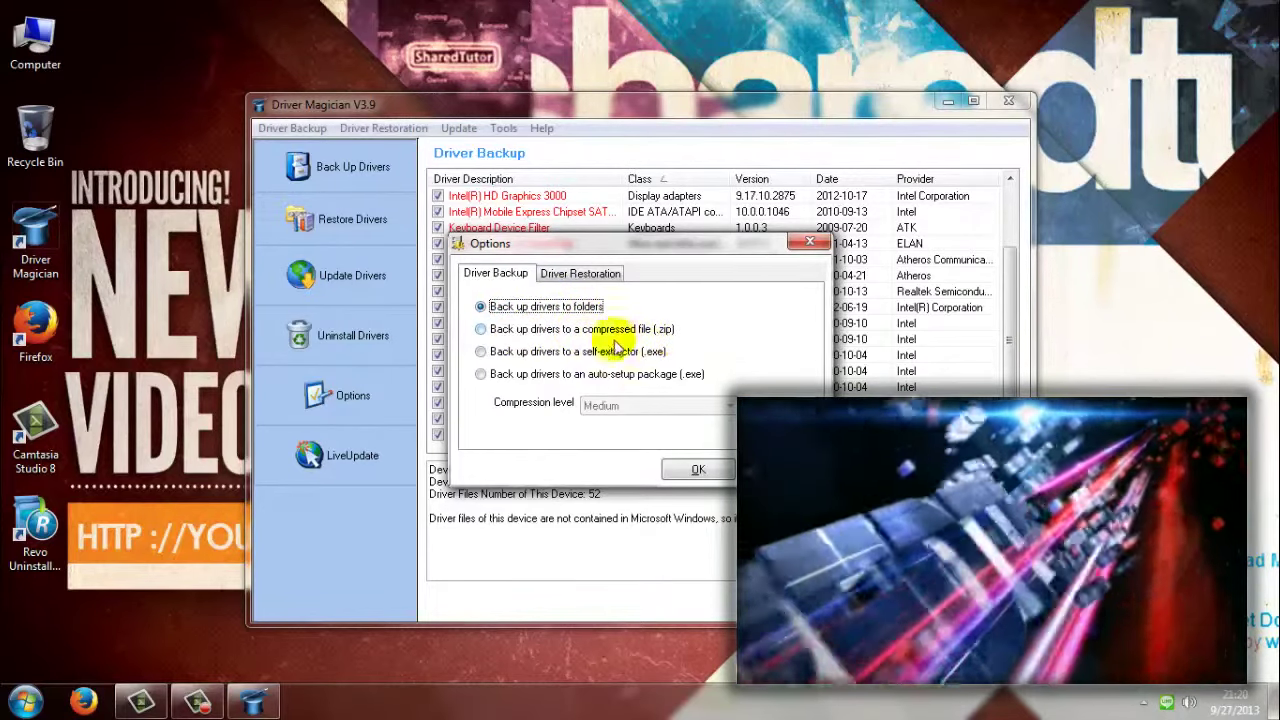
left_click(650, 330)
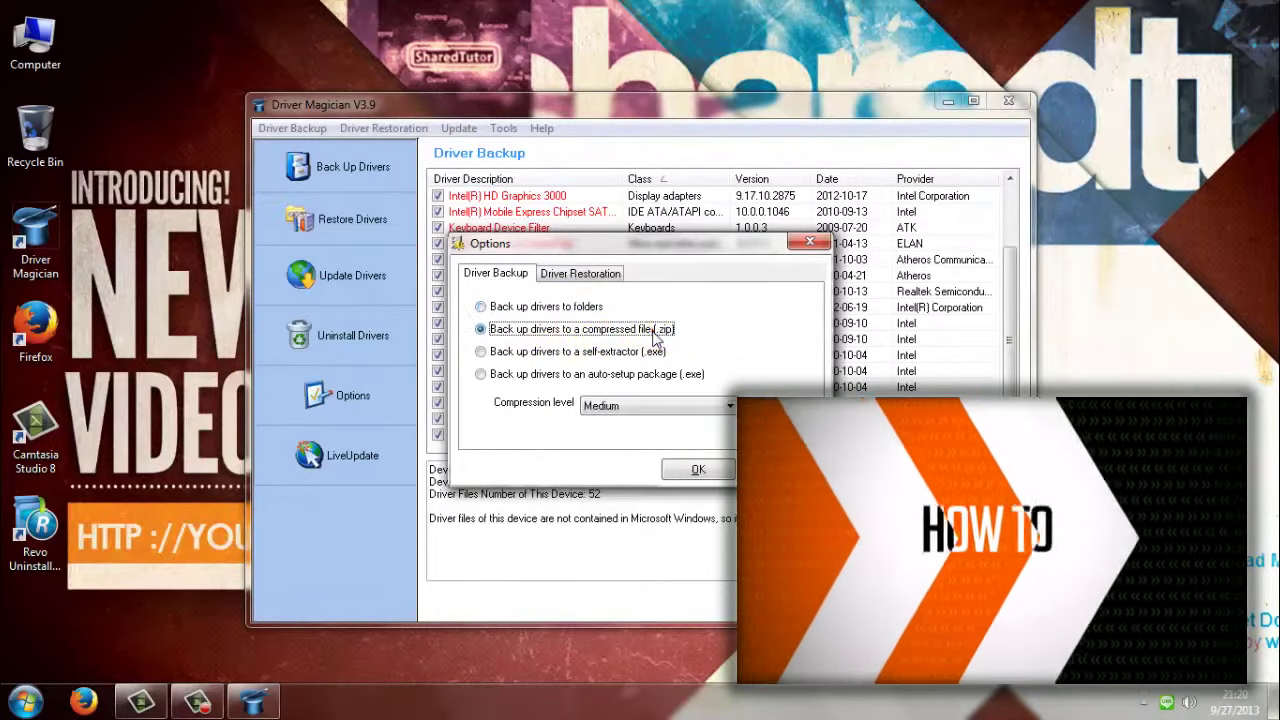
left_click(600, 352)
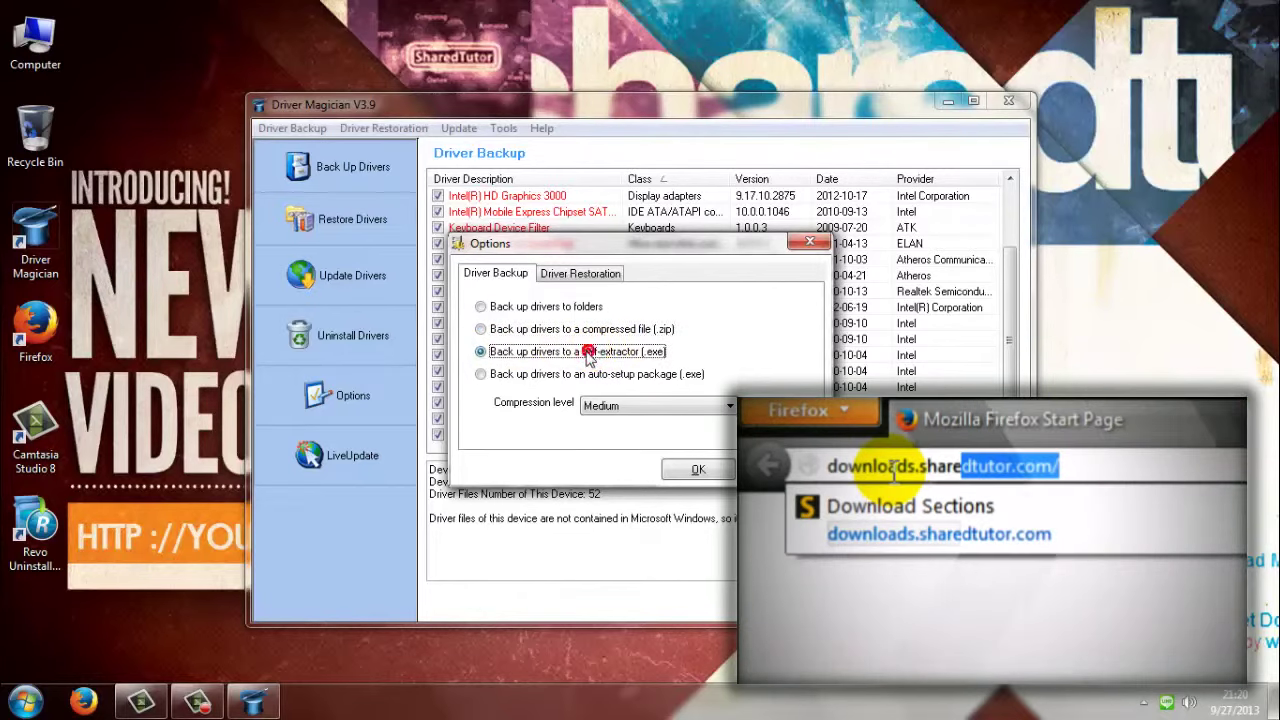
left_click(636, 375)
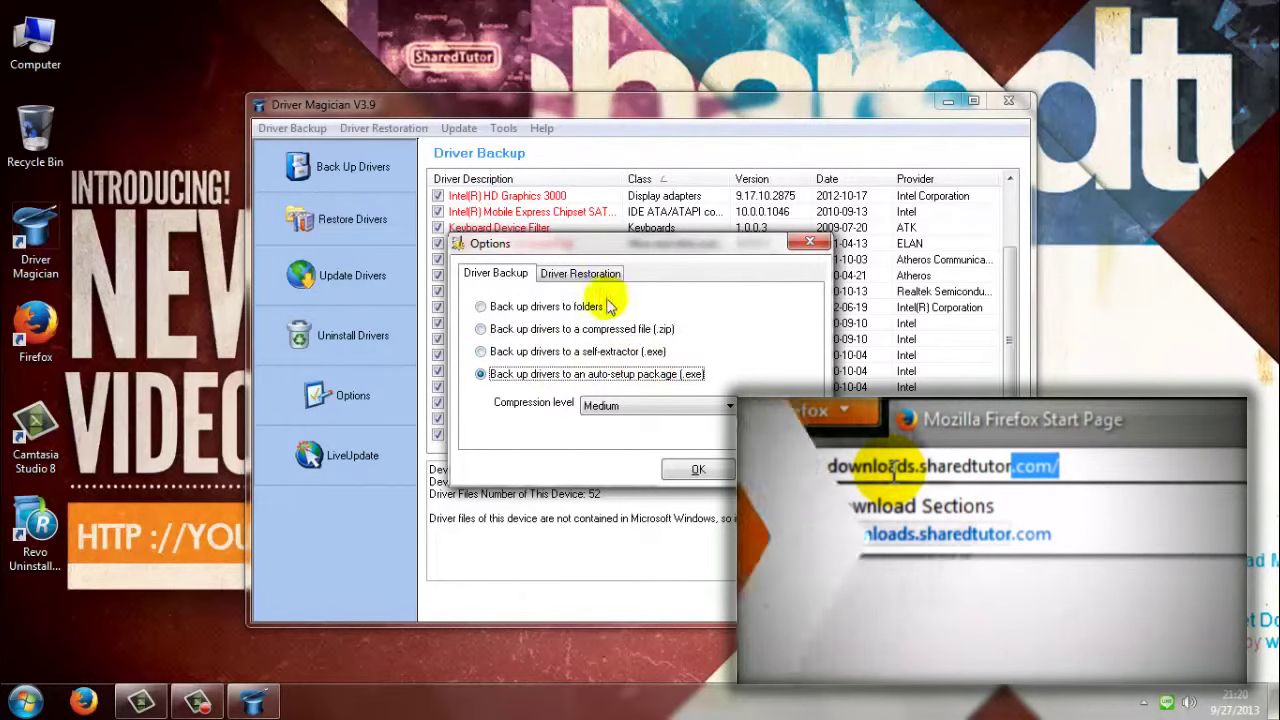
left_click(580, 273)
left_click(493, 276)
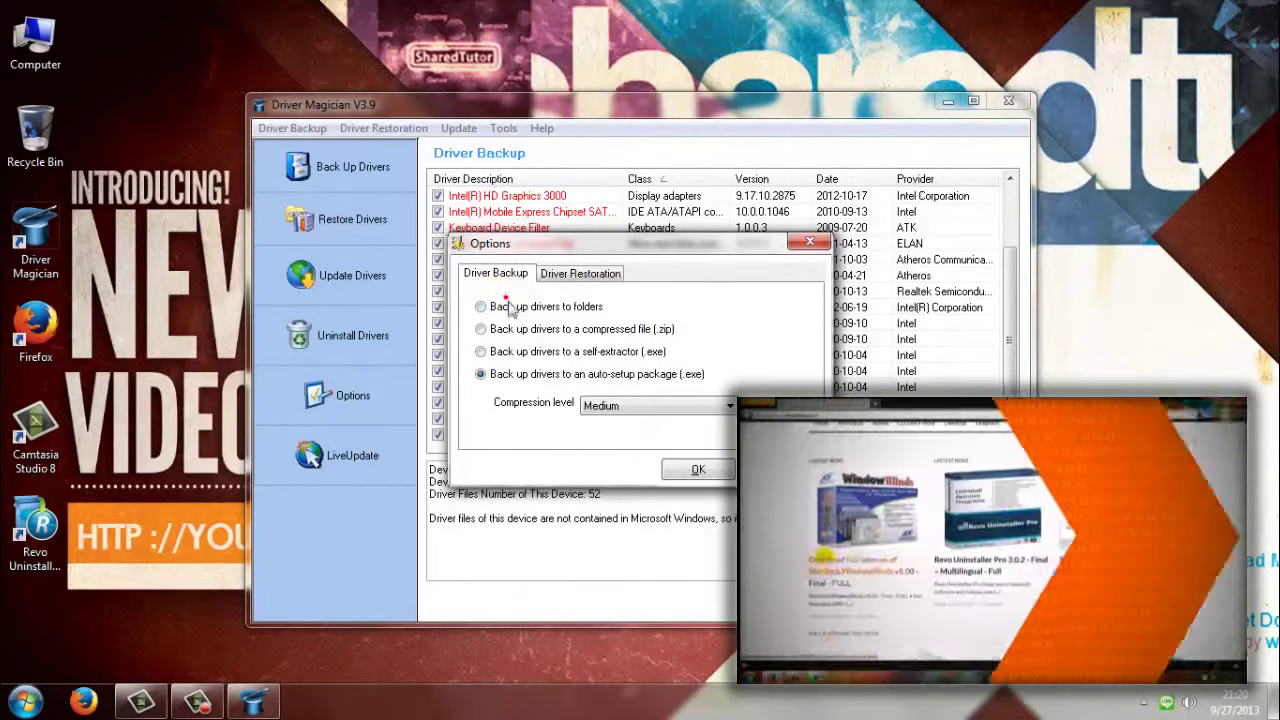
left_click(510, 306)
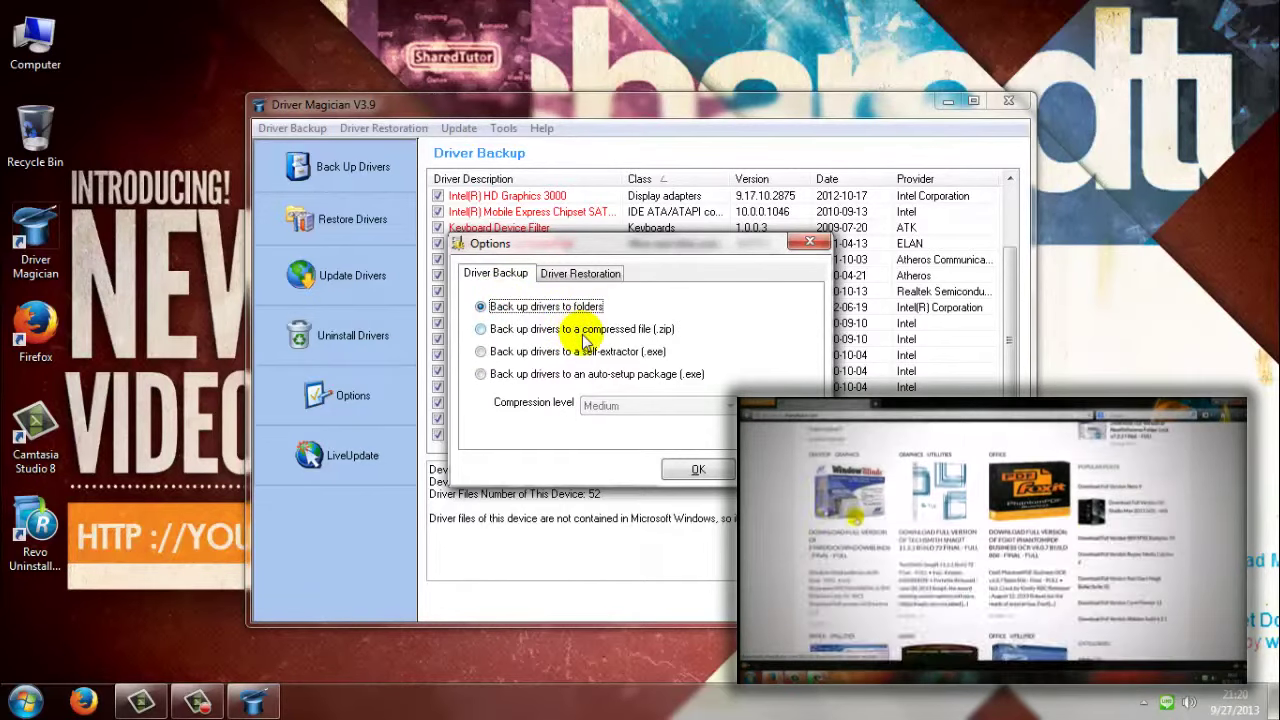
left_click(697, 469)
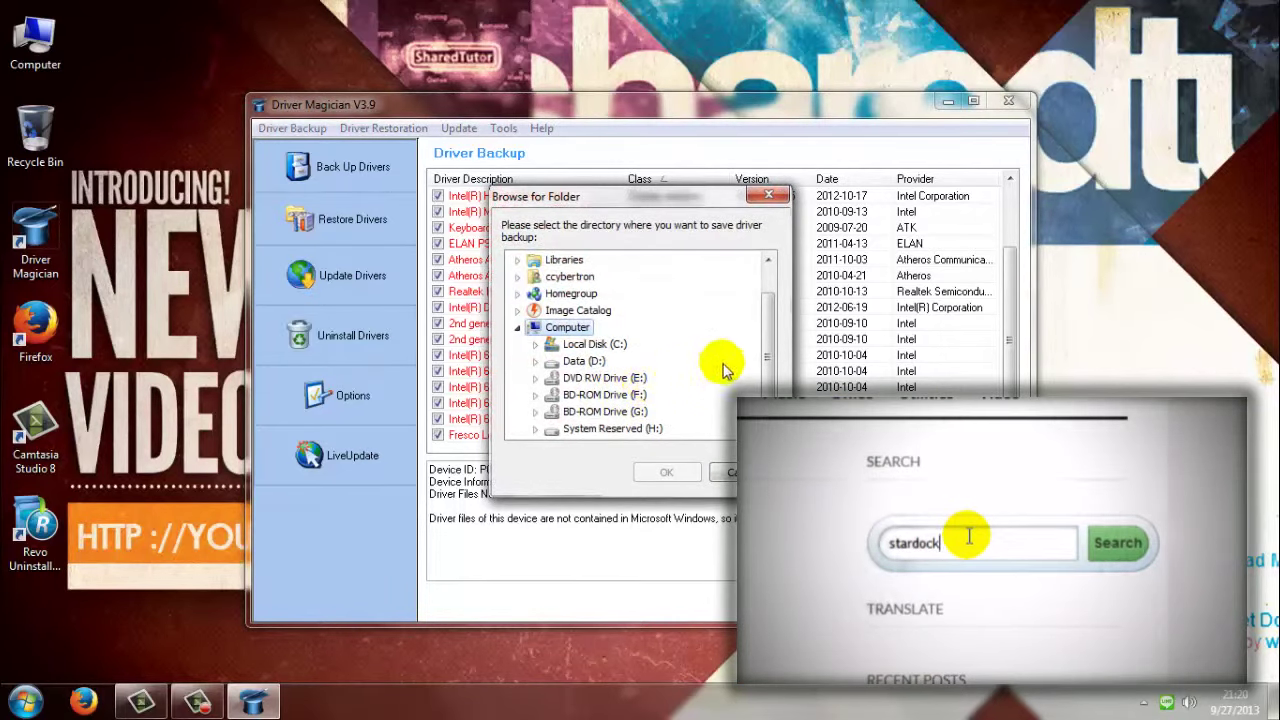
Choose the Desktop as the location for the driver backup and start backing up the selected drivers
left_click_drag(771, 363, 769, 333)
left_click(543, 261)
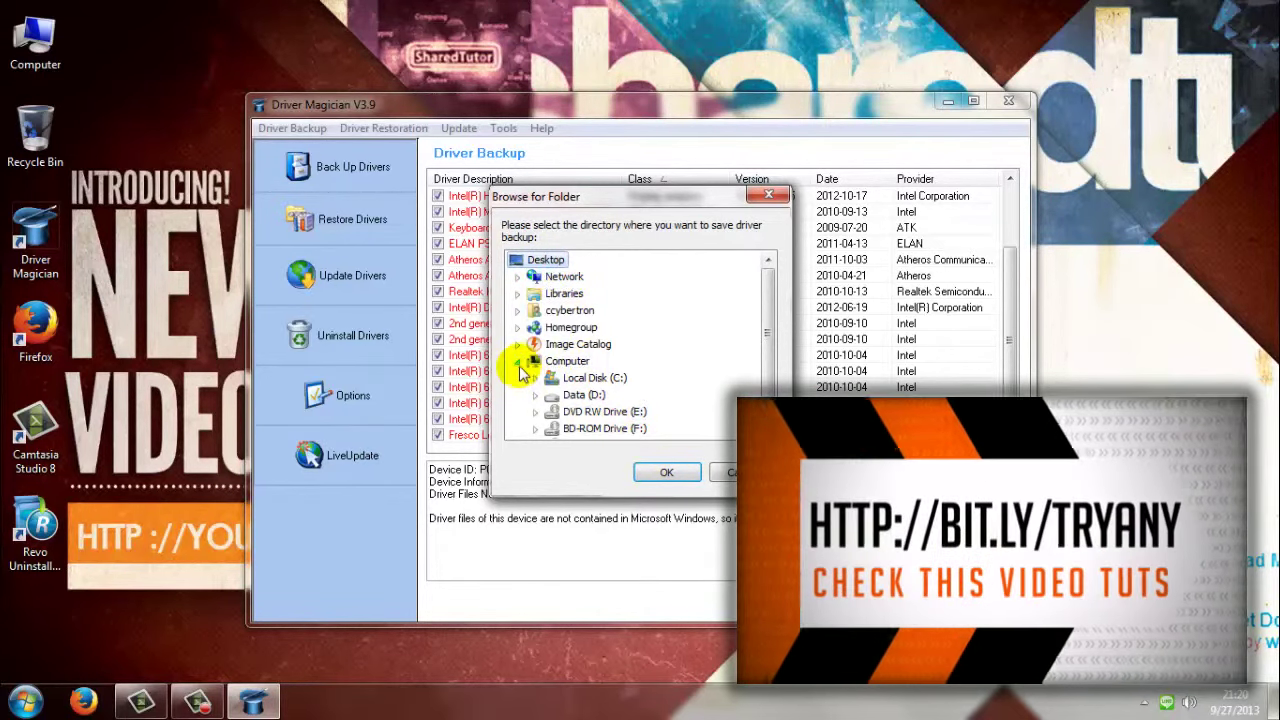
left_click(517, 362)
double_click(540, 259)
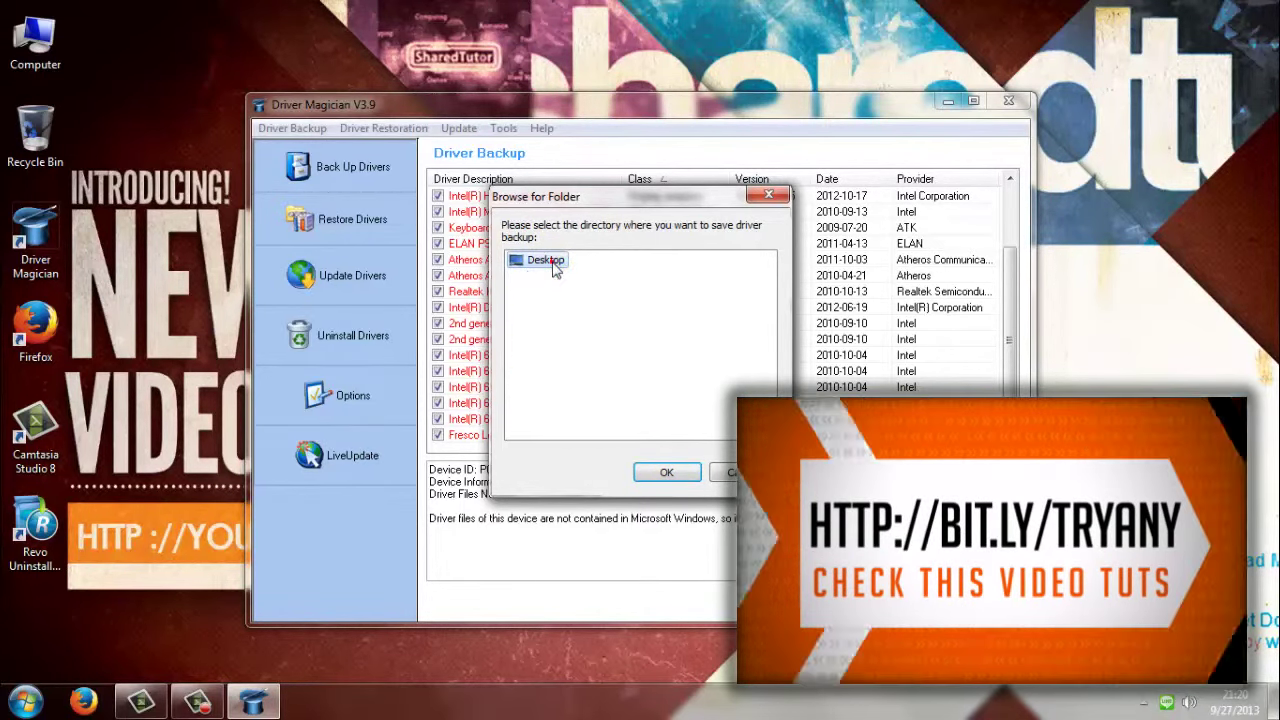
double_click(553, 262)
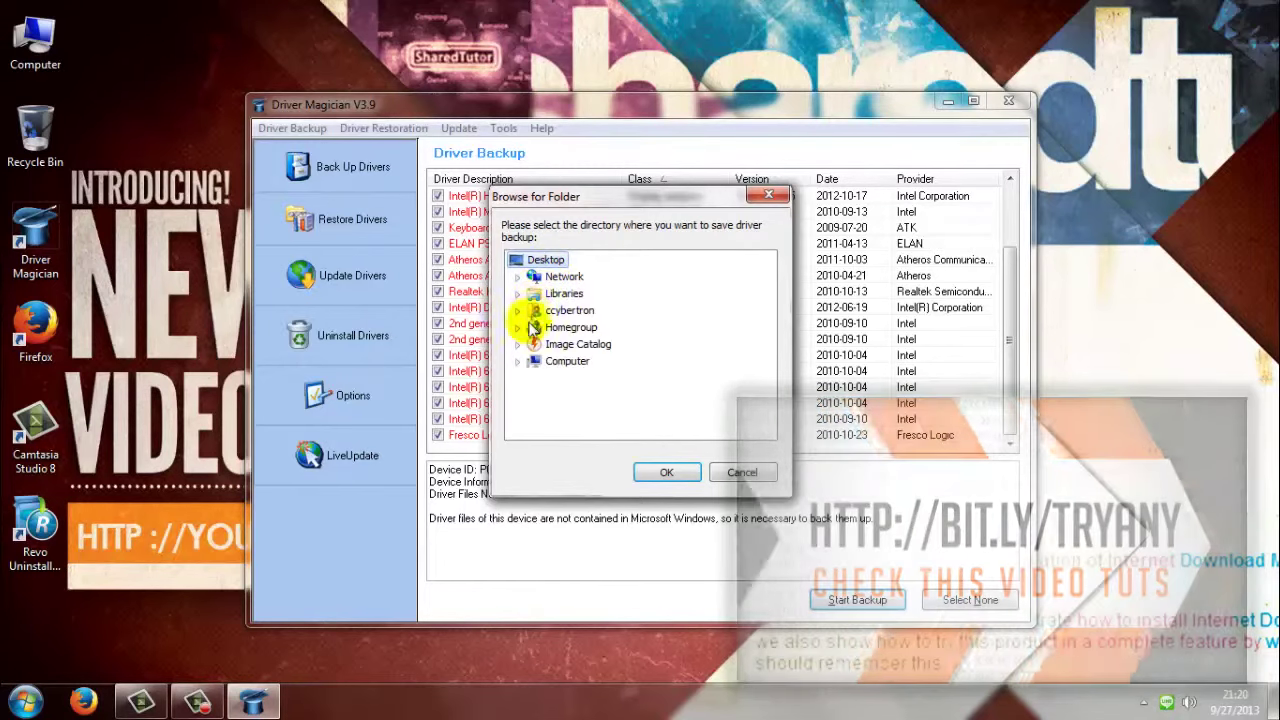
left_click(660, 472)
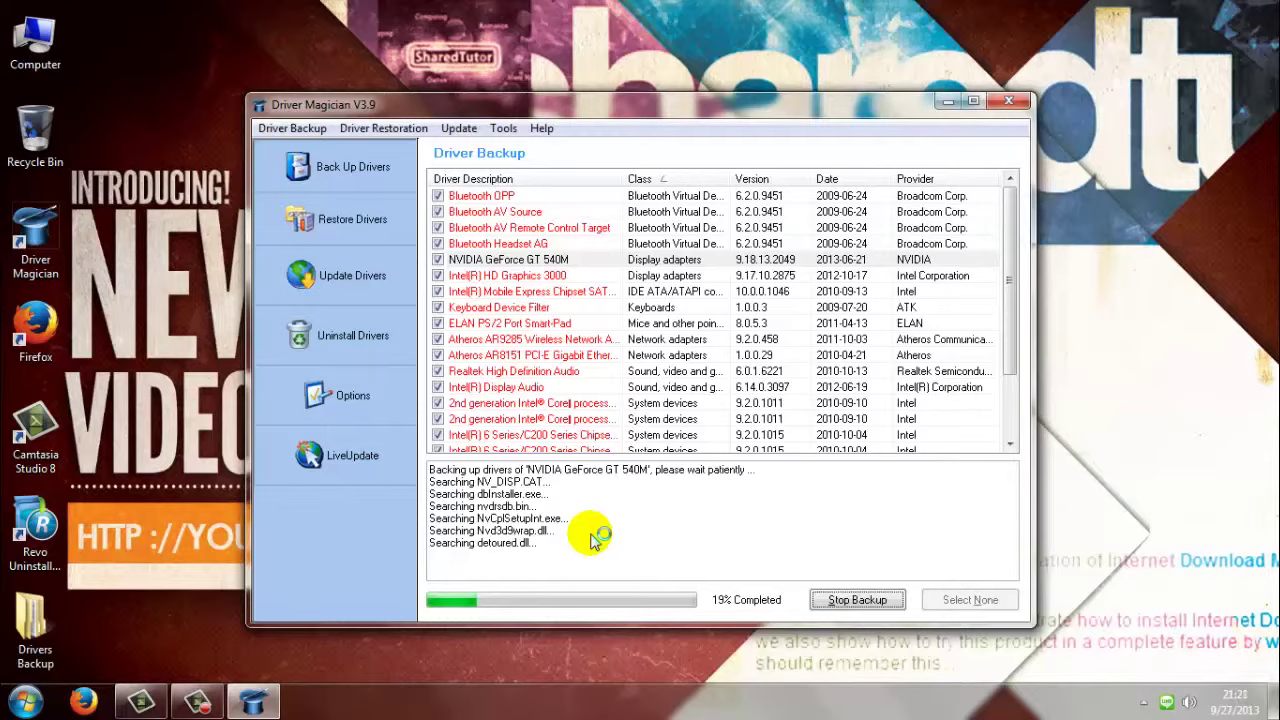
left_click(972, 101)
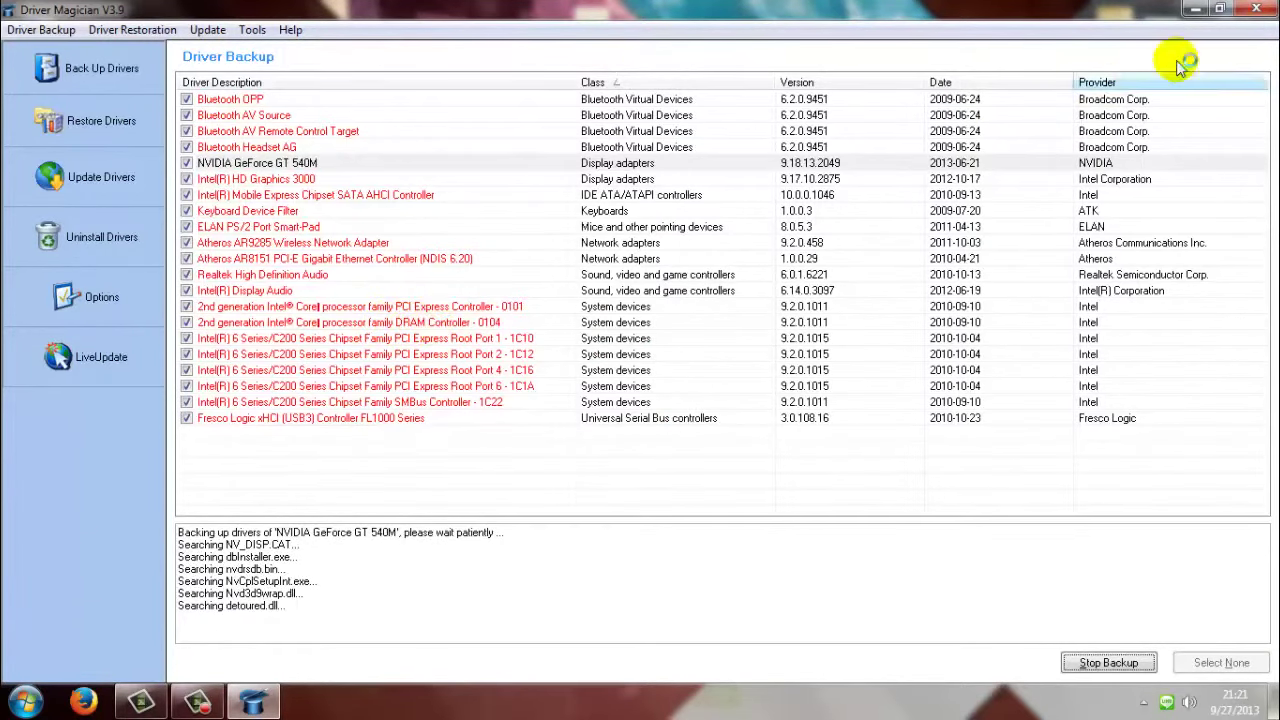
left_click(1219, 8)
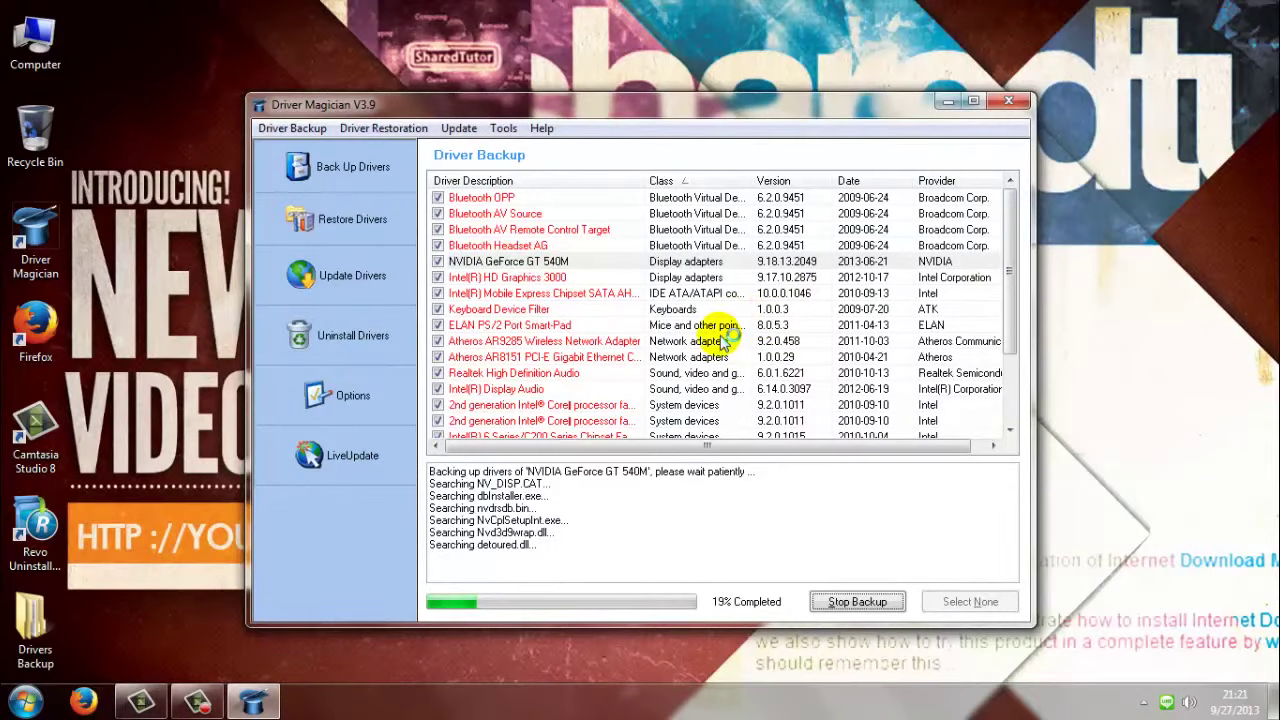
left_click_drag(674, 104, 778, 80)
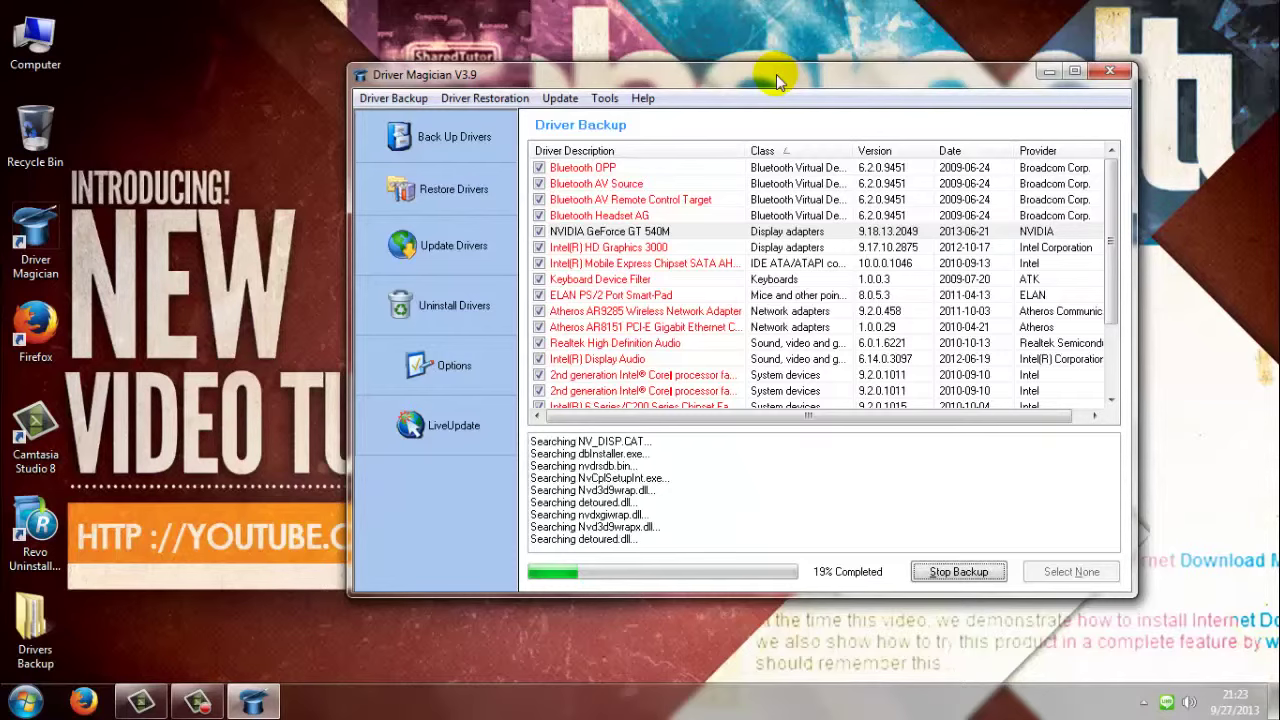
Inspect the Bluetooth AV Remote Control Target, NVIDIA GeForce GT 540M and Bluetooth OPP subfolders in the desktop's Drivers Backup folder, and close it
double_click(36, 676)
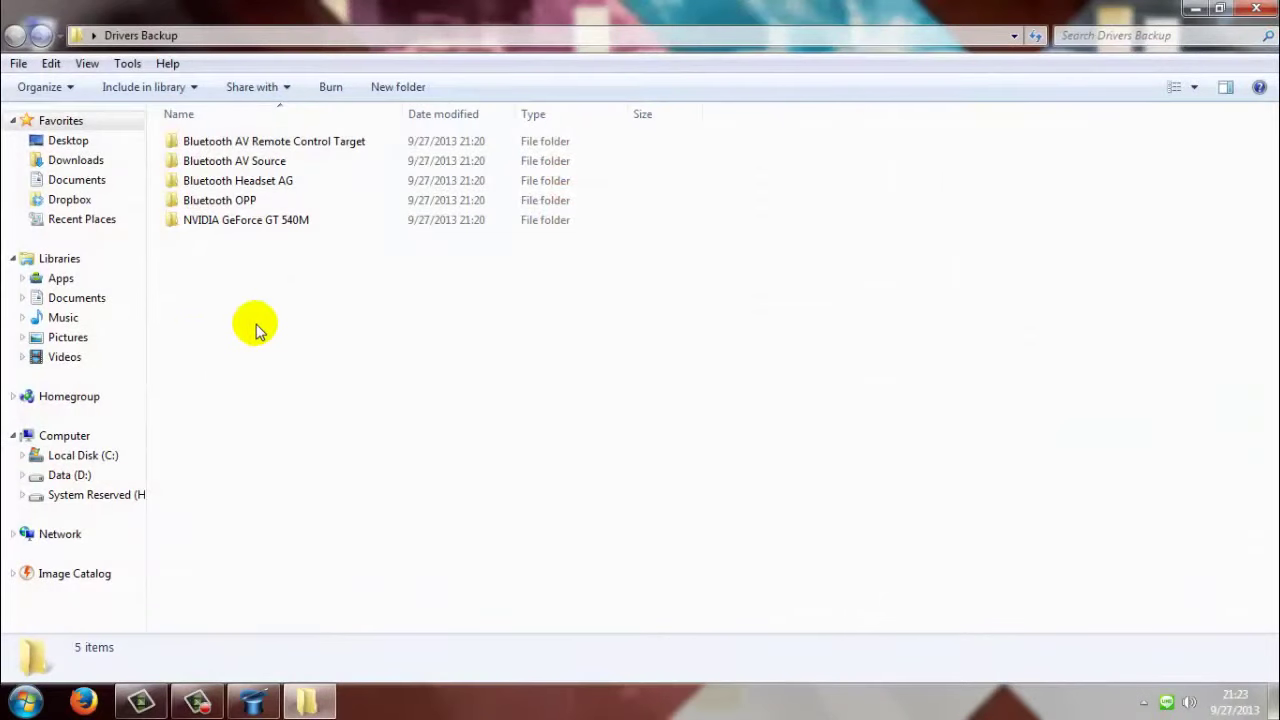
double_click(312, 141)
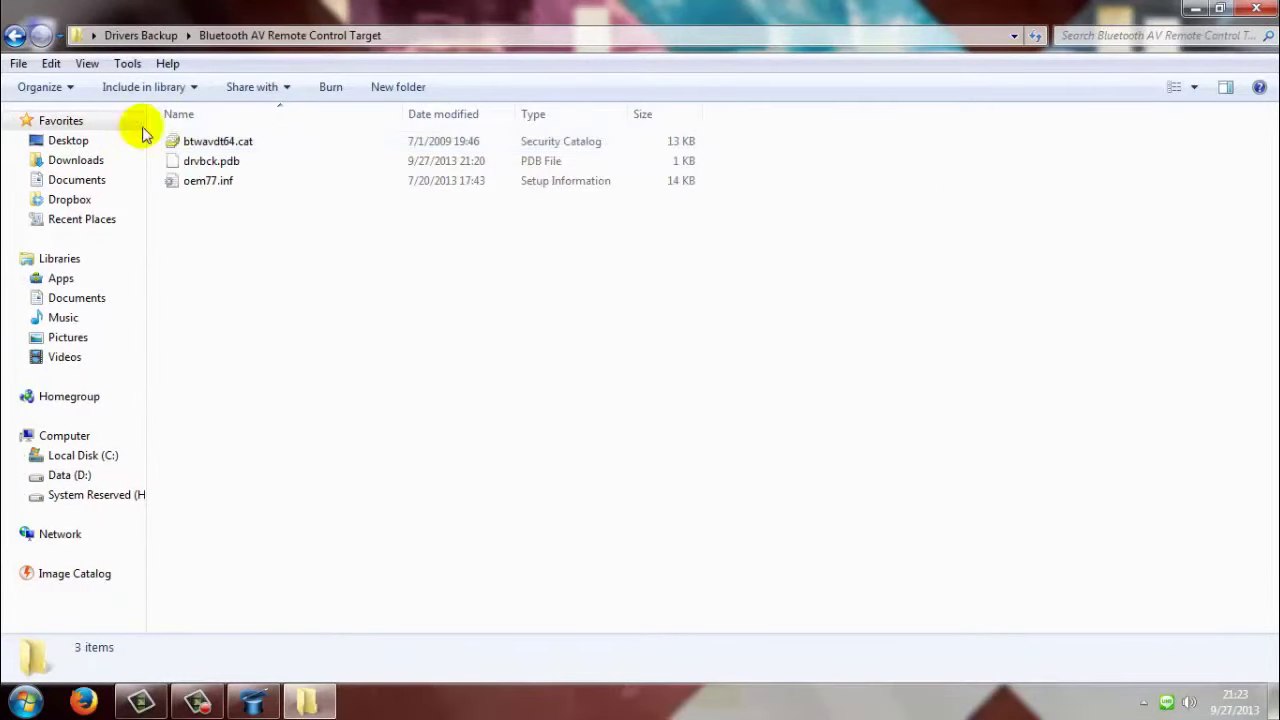
left_click(22, 38)
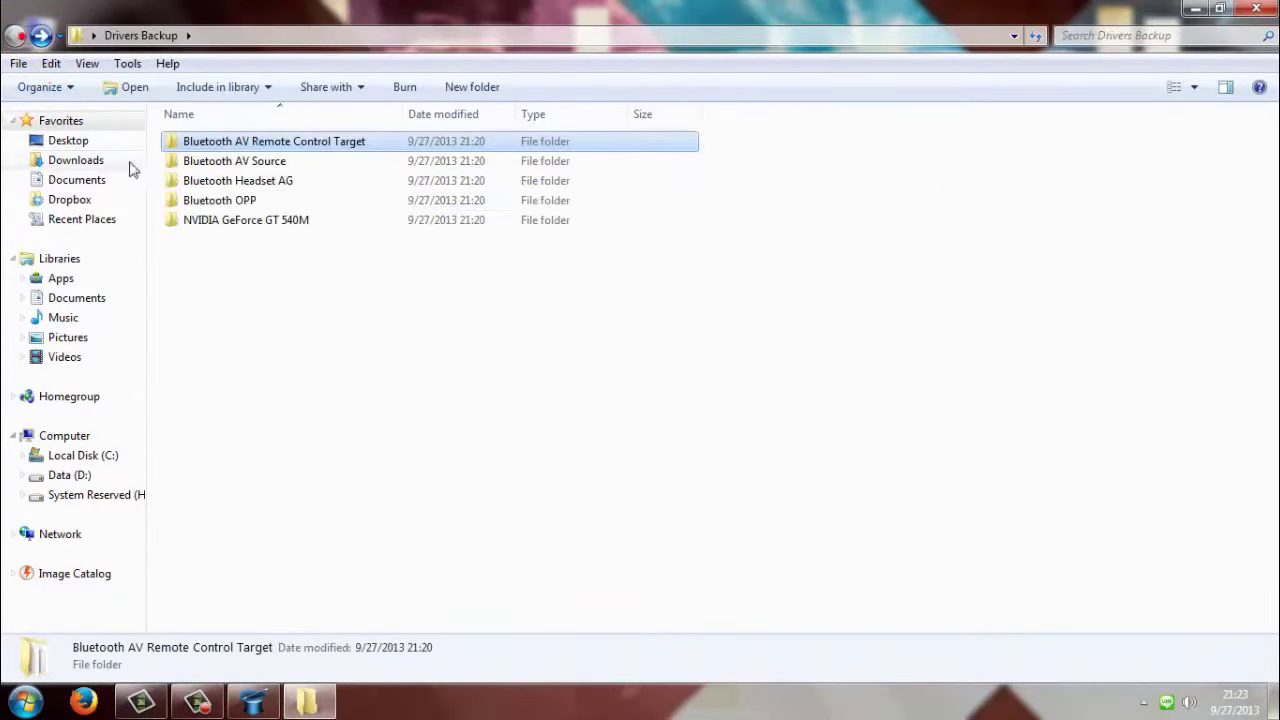
double_click(254, 222)
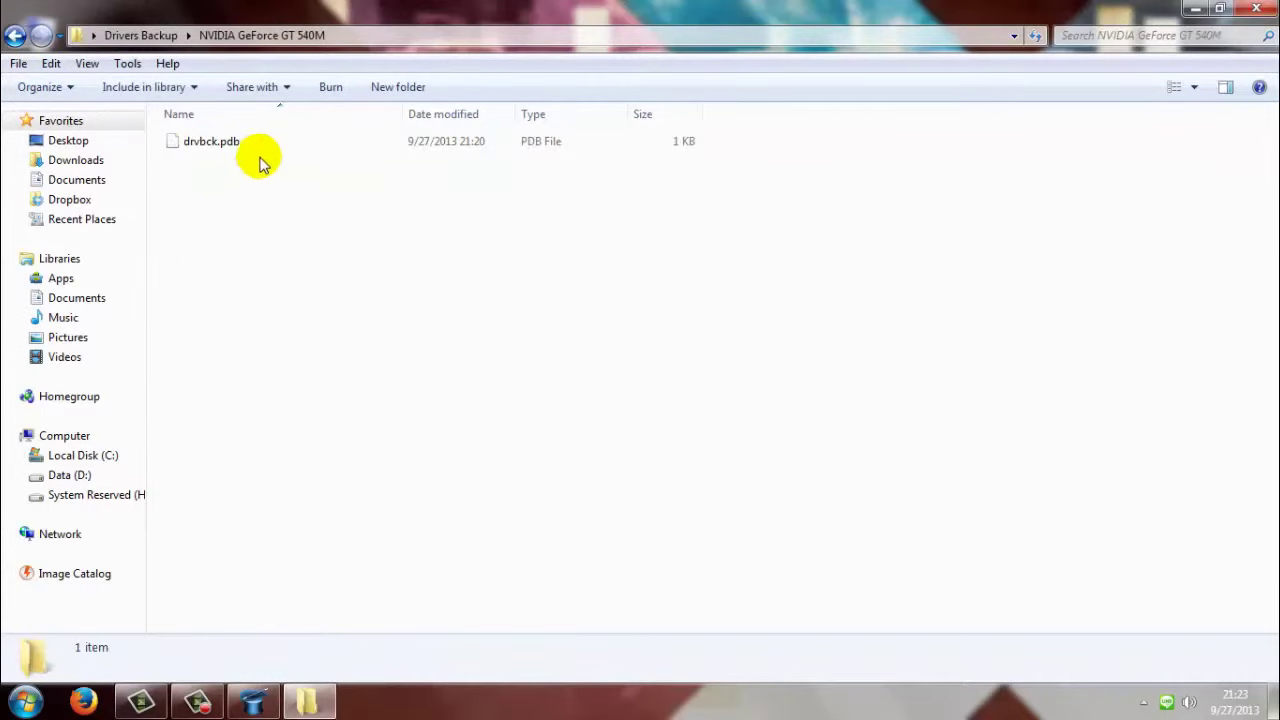
left_click(14, 36)
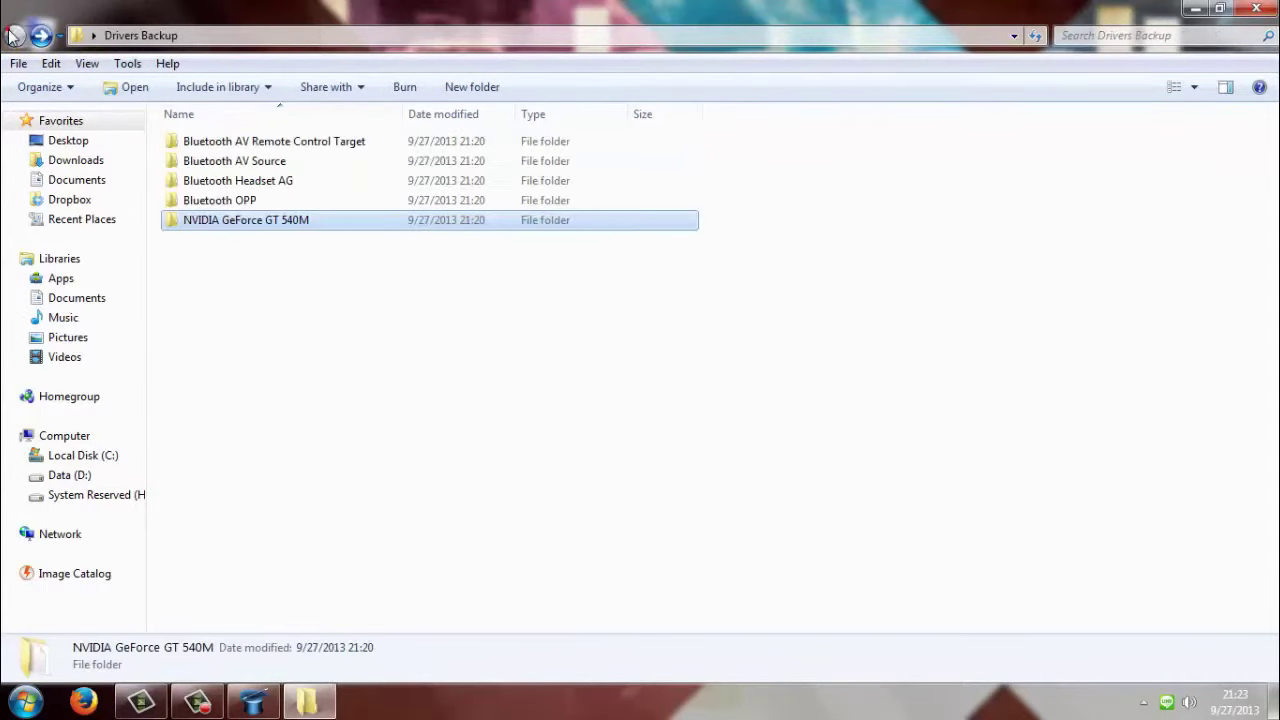
double_click(244, 200)
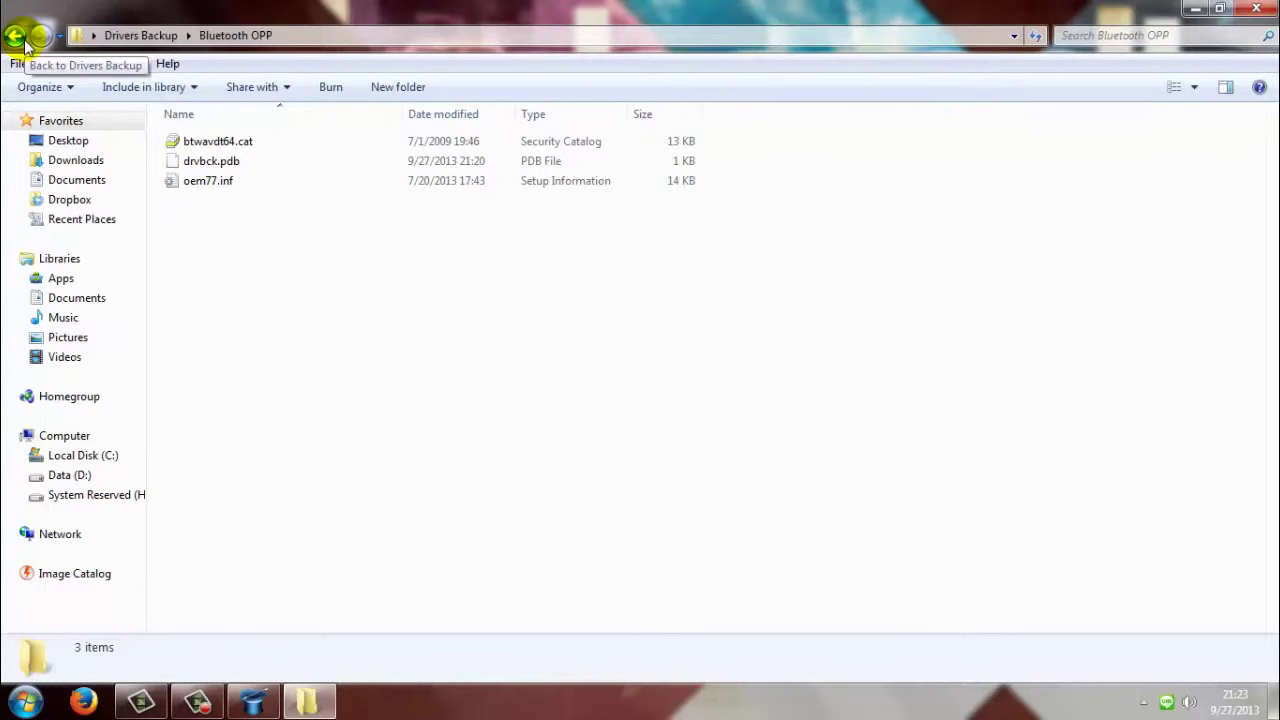
left_click(14, 36)
left_click(1258, 10)
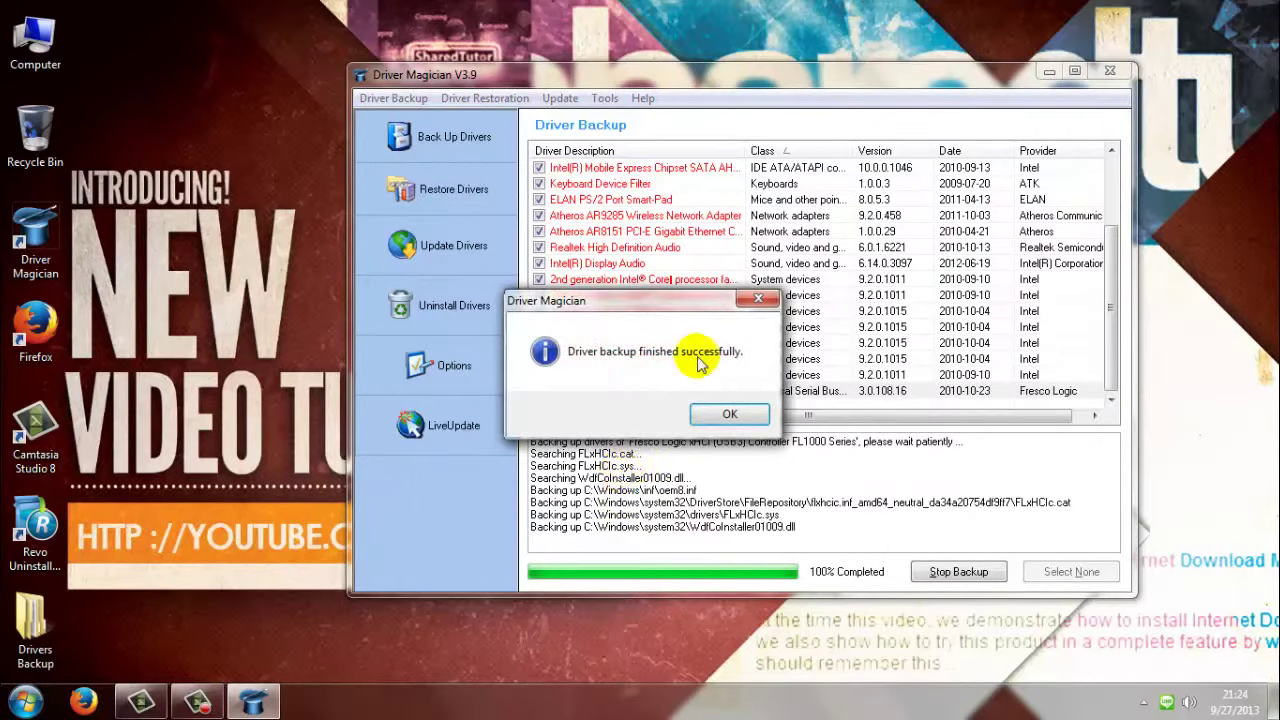
Dismiss the backup completion message and check the path where the driver files were saved
left_click(729, 413)
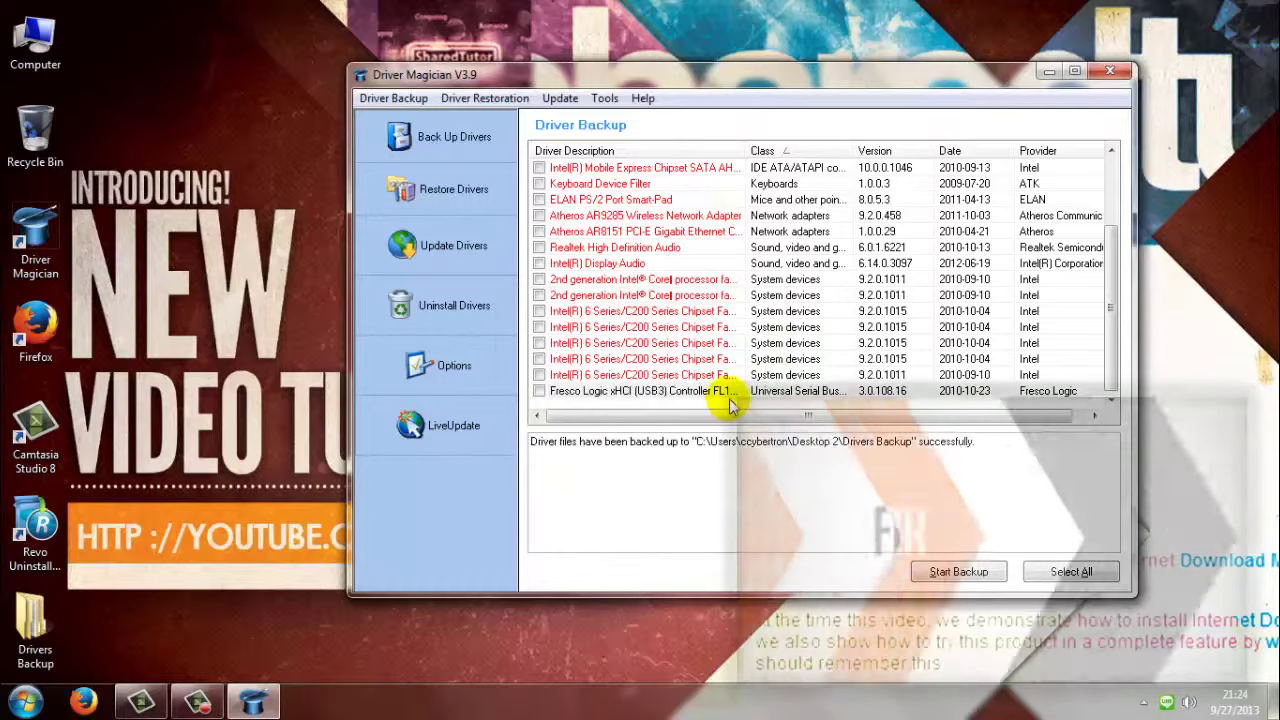
left_click_drag(578, 441, 652, 441)
left_click_drag(531, 441, 699, 457)
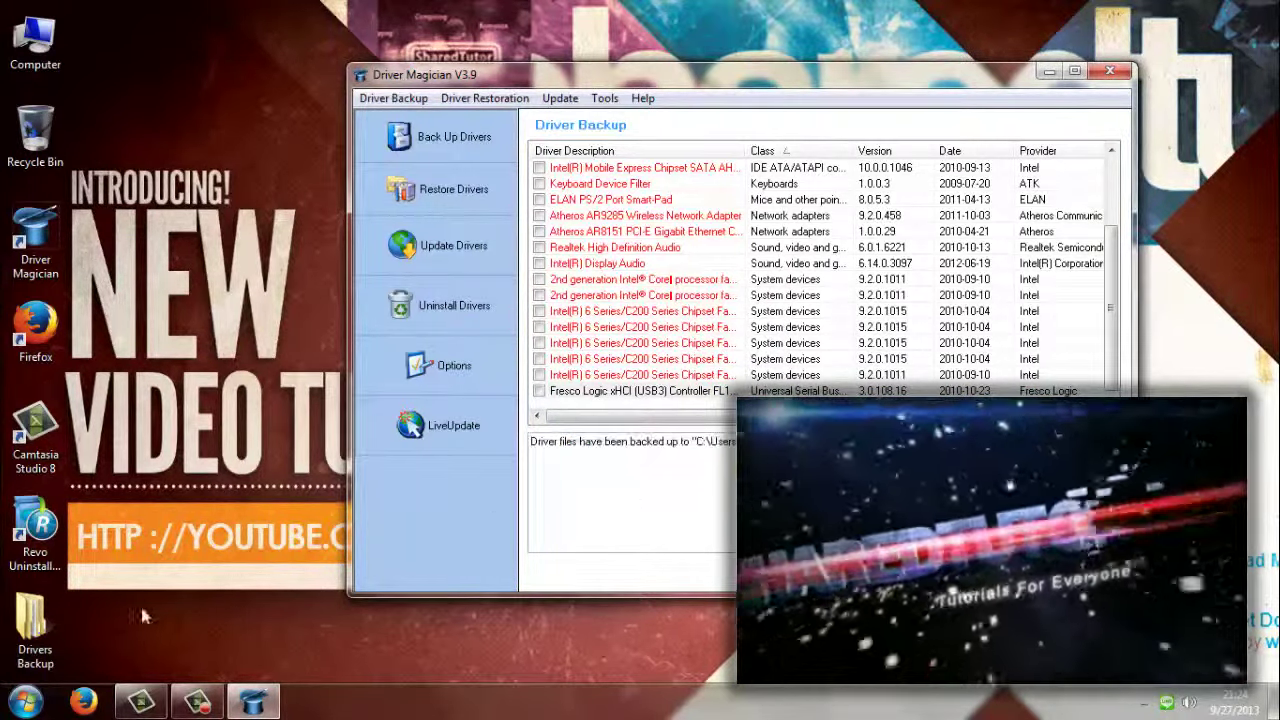
Reopen the Drivers Backup folder, widen its name column, and examine the files backed up for Intel(R) HD Graphics 3000 and NVIDIA GeForce GT 540M
double_click(35, 630)
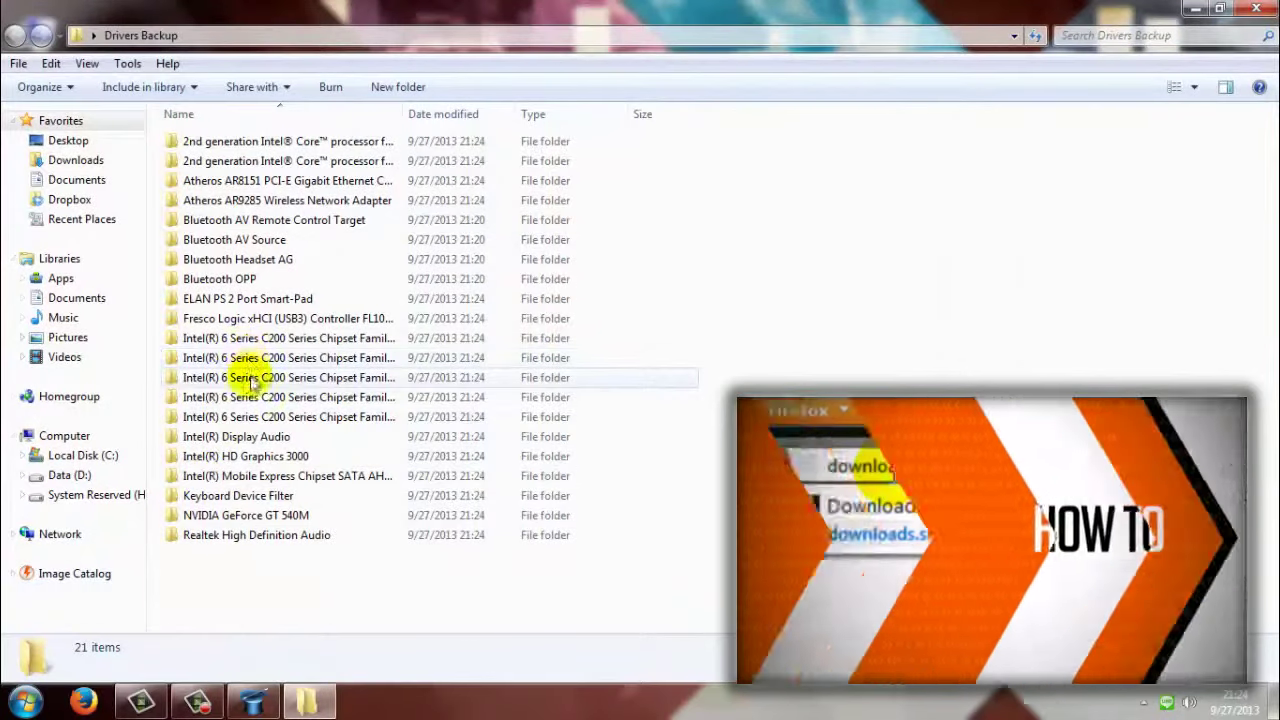
left_click_drag(406, 114, 380, 88)
left_click_drag(240, 130, 688, 116)
double_click(245, 458)
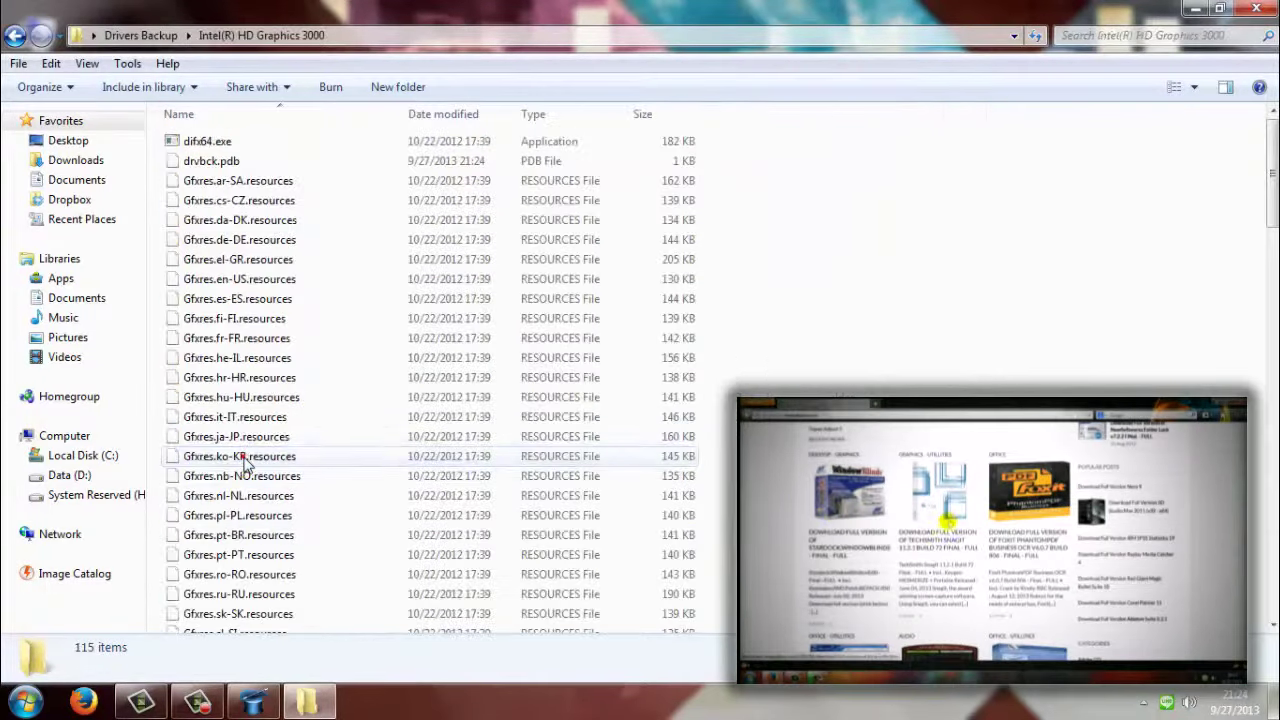
scroll(286, 263, "down", 15)
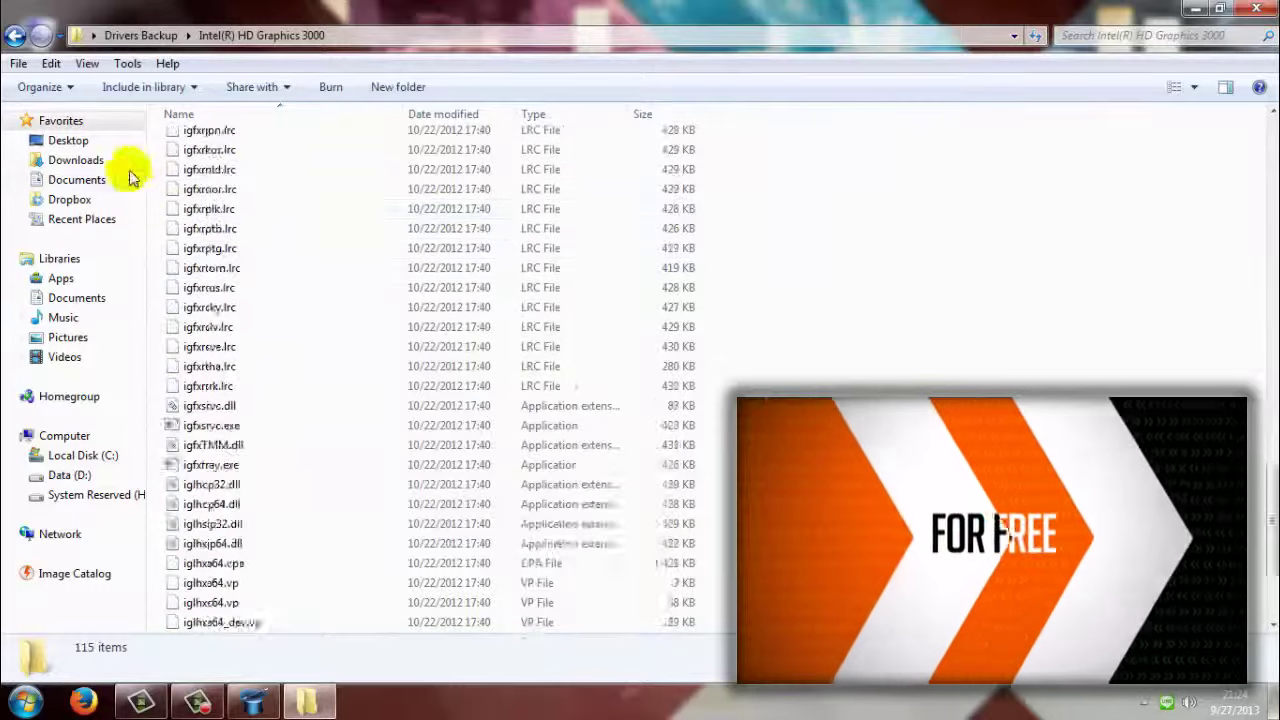
left_click(14, 35)
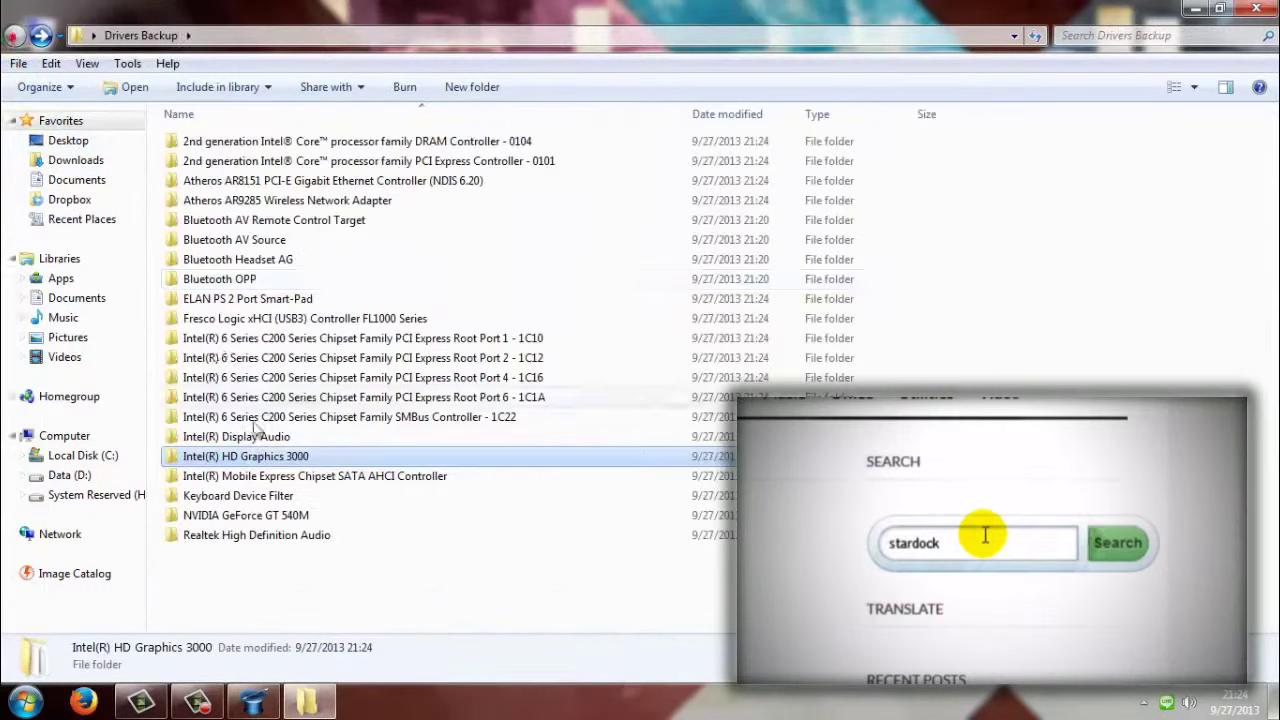
double_click(245, 515)
scroll(271, 351, "down", 9)
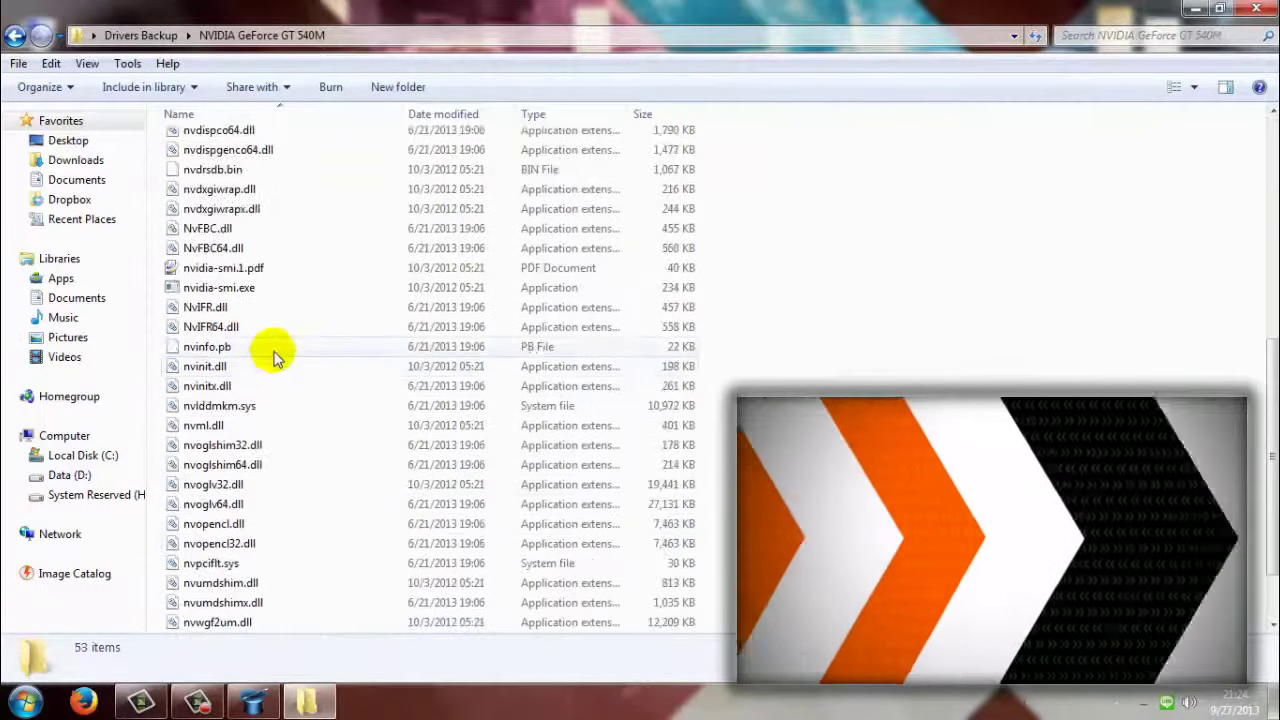
scroll(277, 351, "up", 7)
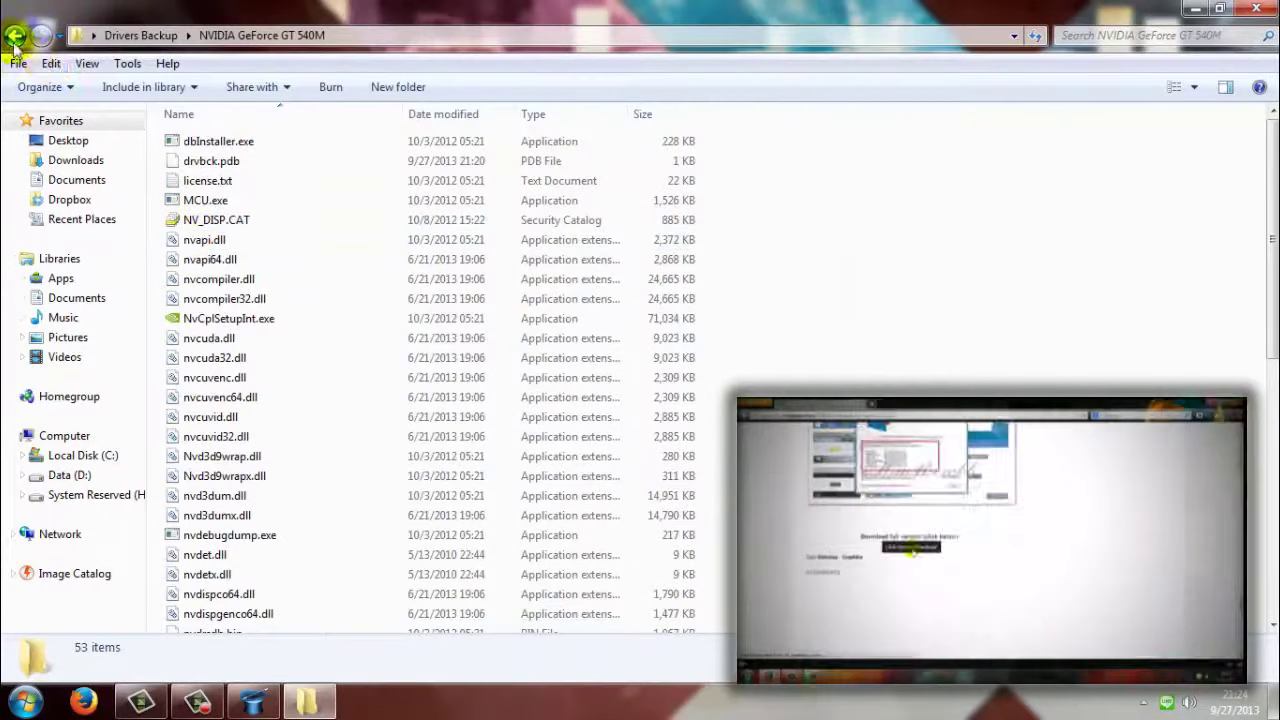
left_click(14, 35)
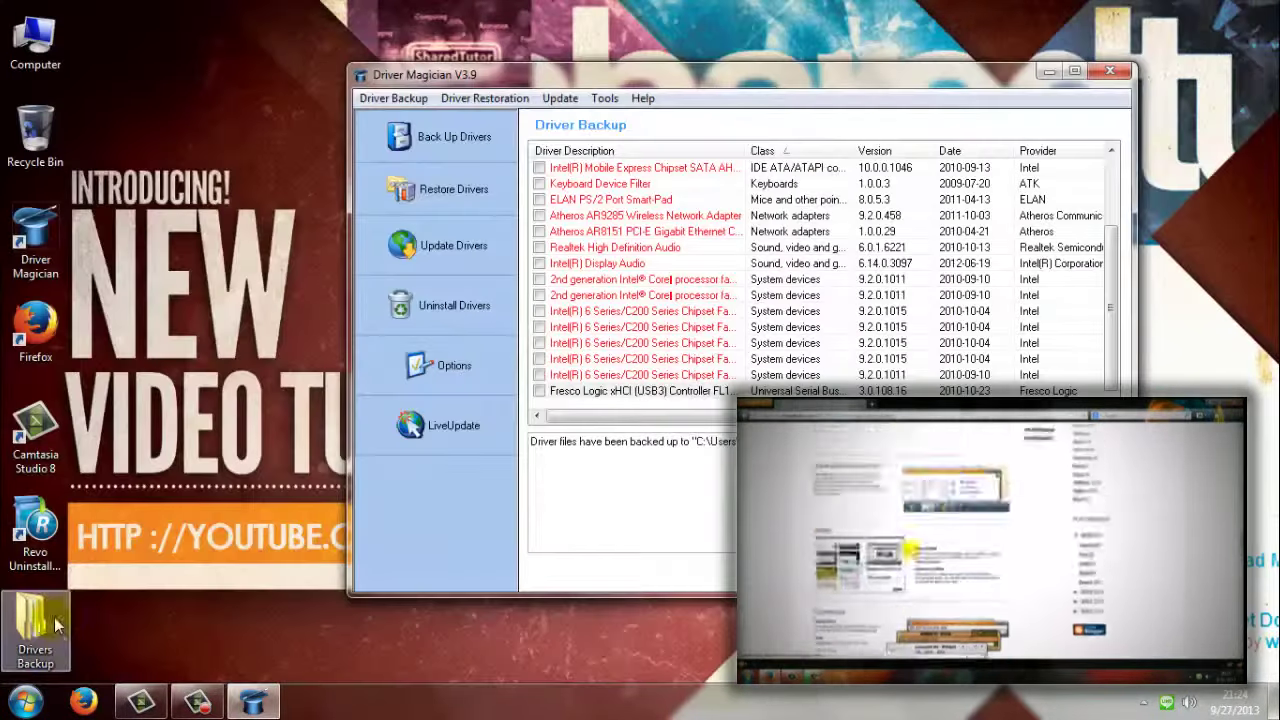
Check the size and the file and folder counts in the Drivers Backup folder's properties, and close them
right_click(54, 617)
left_click(111, 669)
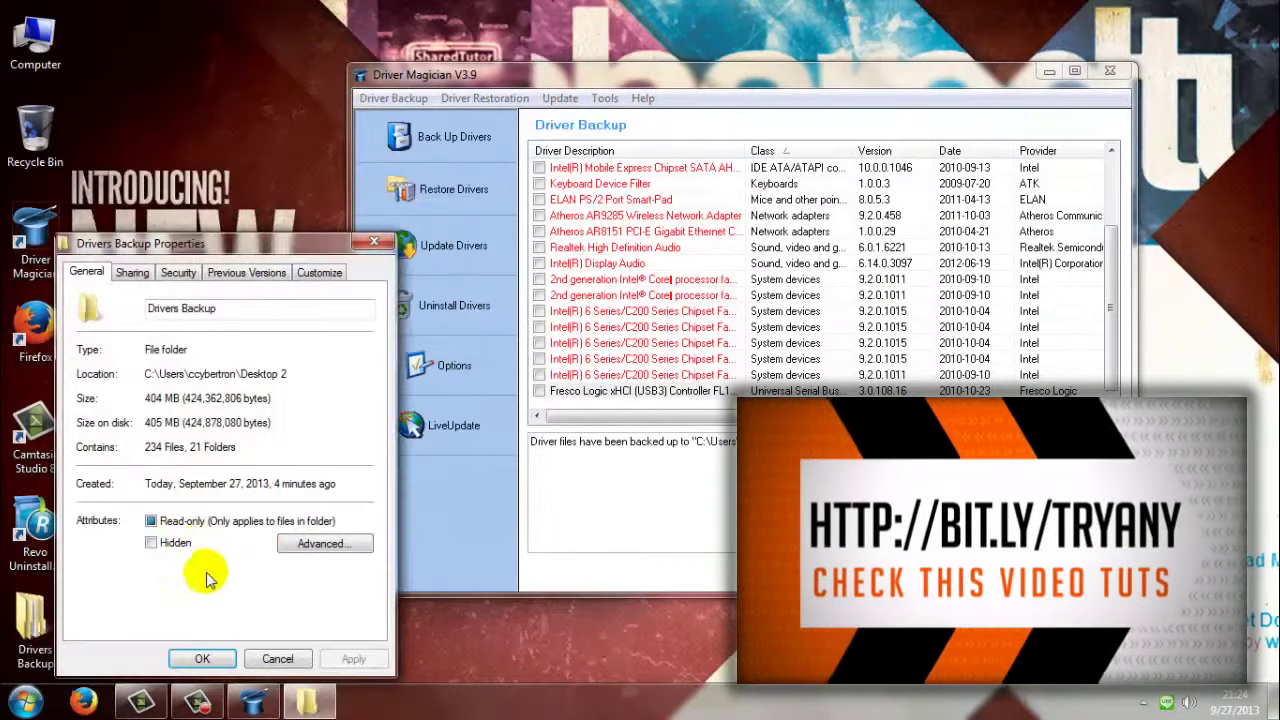
left_click_drag(157, 400, 272, 400)
left_click(295, 442)
left_click(202, 658)
Display the program's version and licence information
left_click(641, 98)
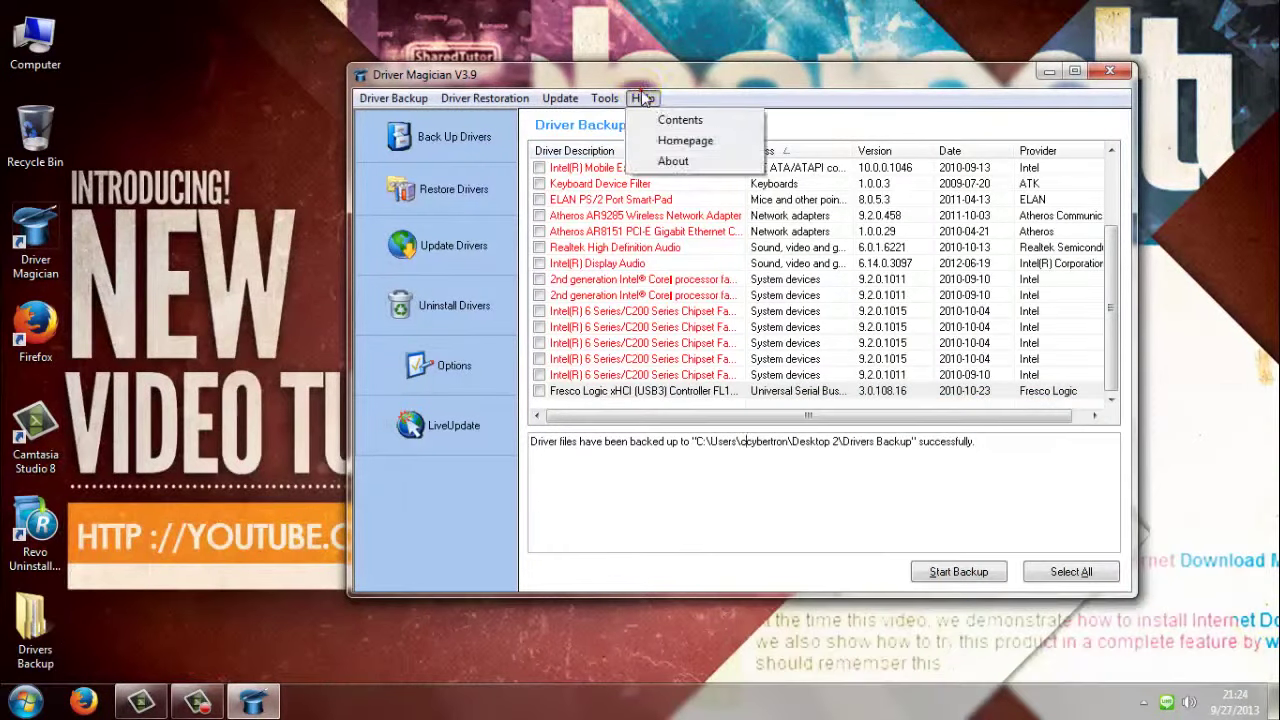
left_click(675, 162)
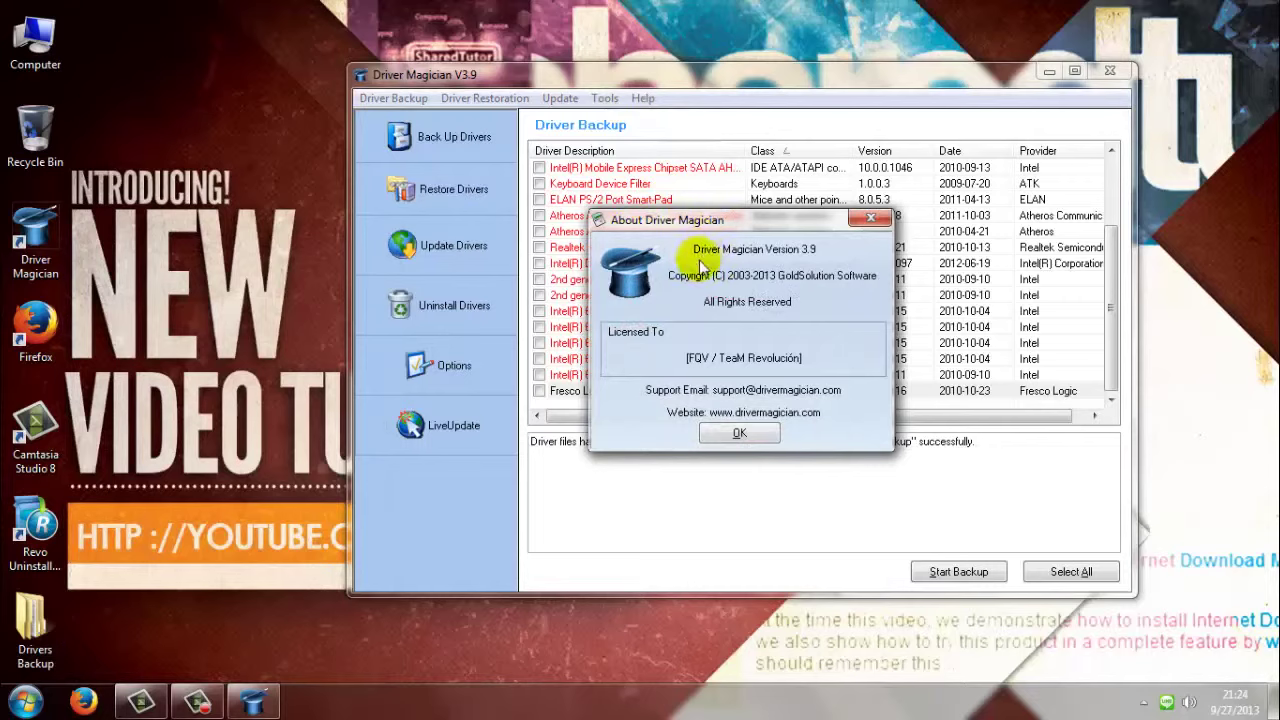